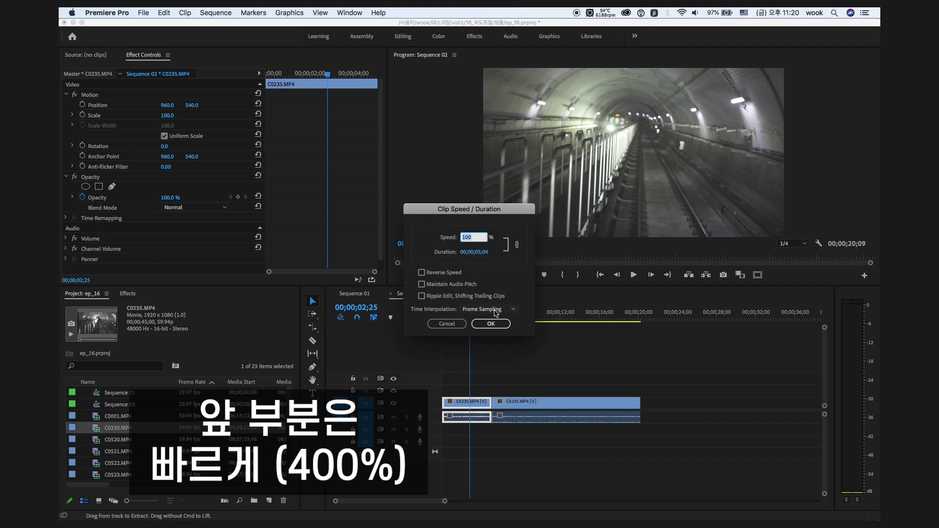
Set the front part of clip C0235.MP4 to 400% speed and place the playhead at the start of the second part.
{"action": "key", "text": "Return"}
{"action": "key", "text": "space"}
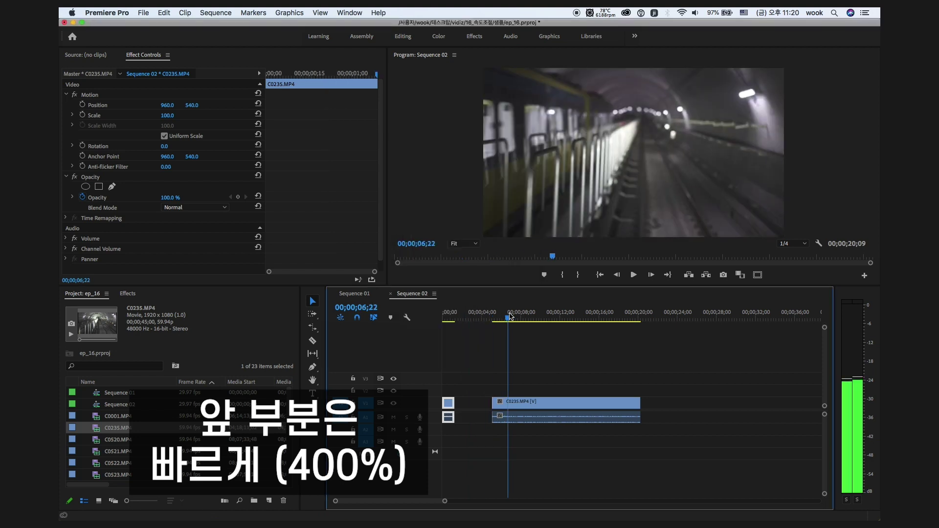
{"action": "key", "text": "Up"}
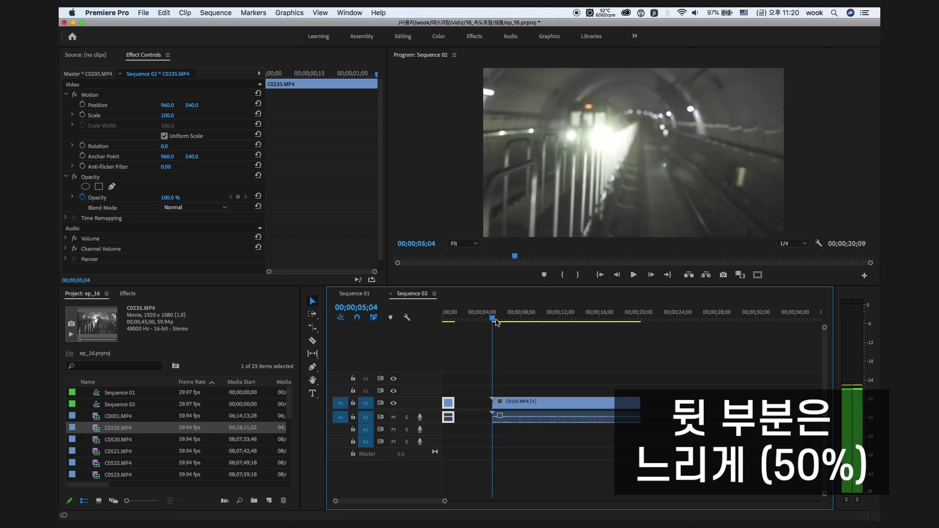
Set the speed of the second part of clip C0235.MP4 to 50%.
{"action": "left_click", "coordinate": [517, 405]}
{"action": "key", "text": "super+r"}
{"action": "type", "text": "50"}
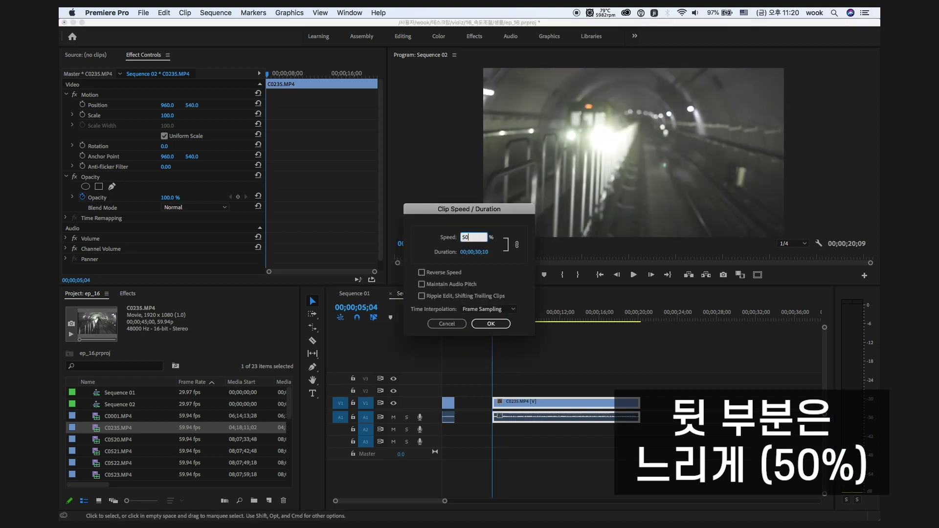
{"action": "key", "text": "Return"}
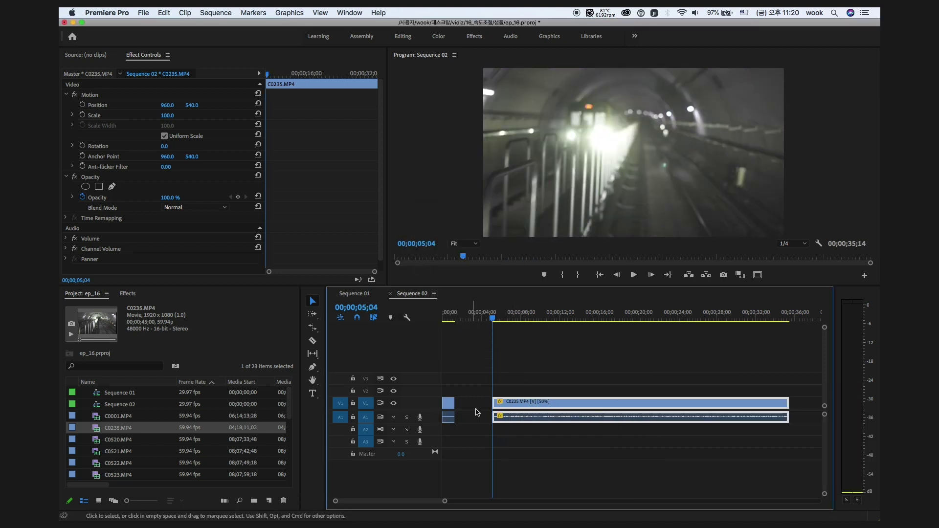
Ripple delete the empty gap between the two parts of clip C0235.MP4.
{"action": "left_click", "coordinate": [474, 404]}
{"action": "right_click", "coordinate": [474, 407]}
{"action": "left_click", "coordinate": [506, 415]}
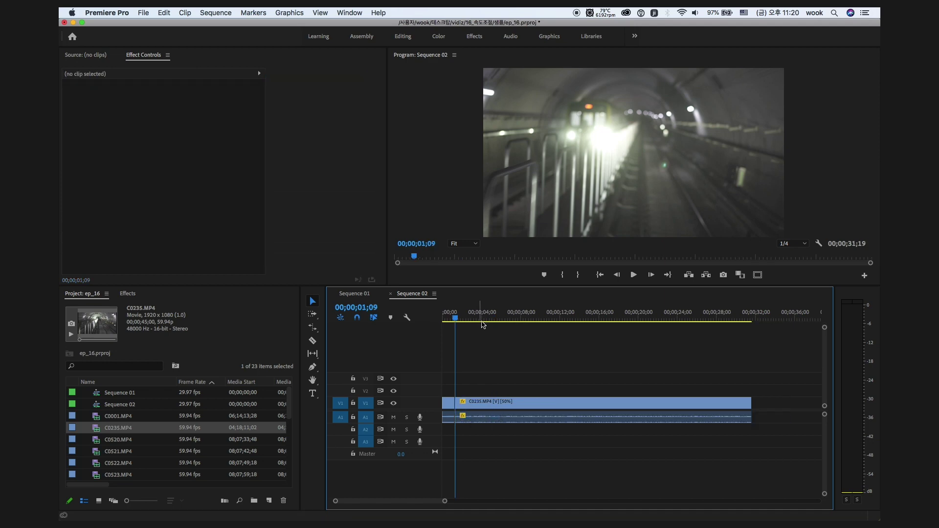
Play the sequence from its start to review the change from fast to slow at the cut.
{"action": "left_click_drag", "start_coordinate": [459, 320], "coordinate": [406, 318]}
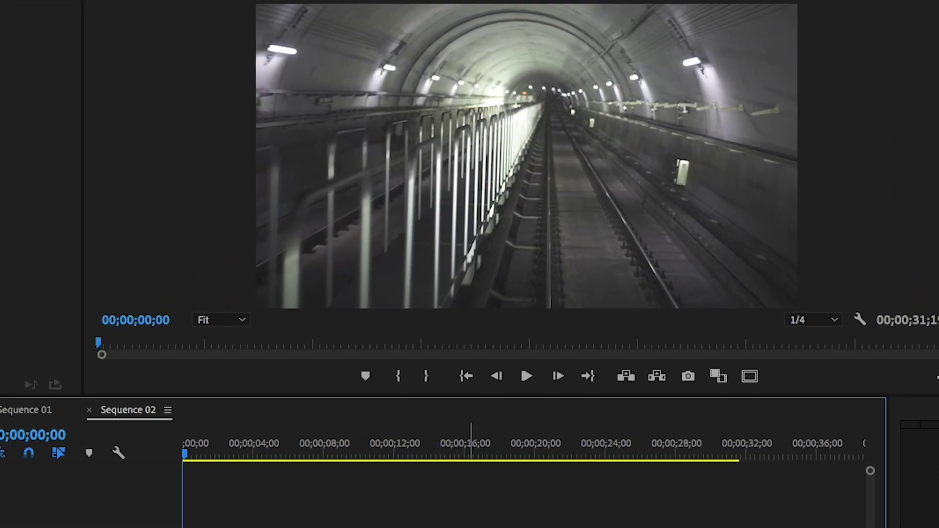
{"action": "key", "text": "space"}
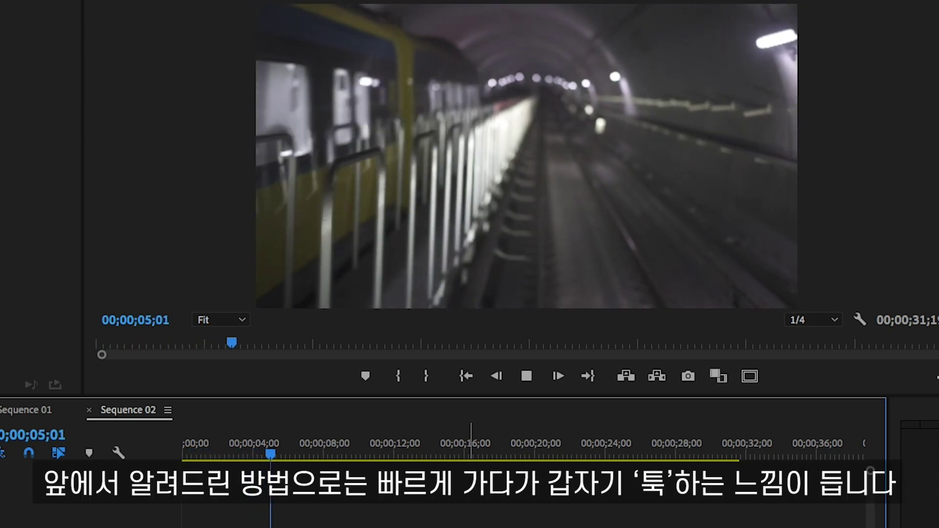
{"action": "key", "text": "space"}
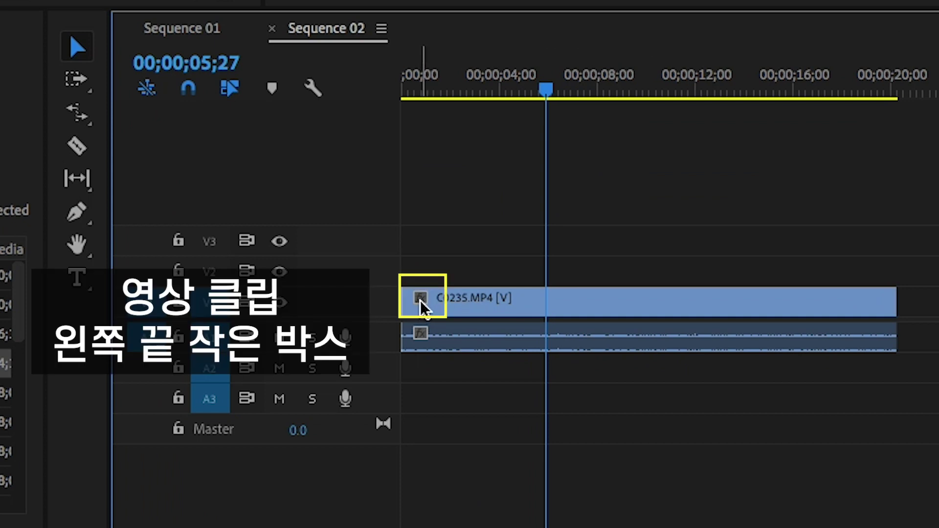
{"action": "left_click", "coordinate": [536, 305]}
{"action": "right_click", "coordinate": [535, 303]}
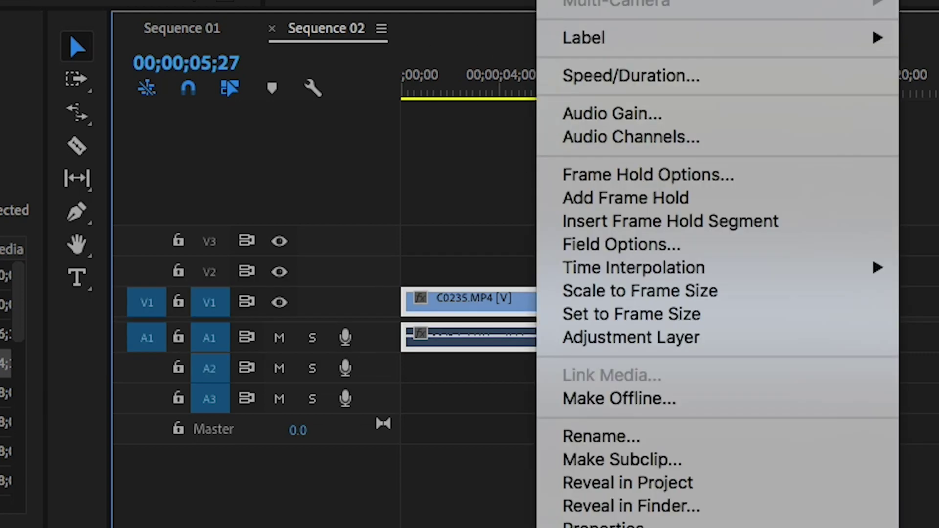
{"action": "left_click", "coordinate": [557, 314]}
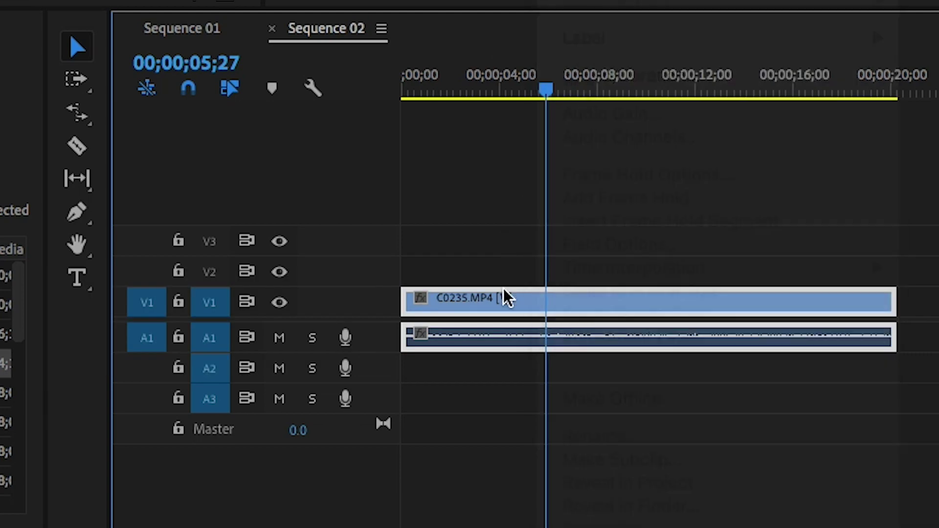
Display the Time Remapping Speed keyframes on video clip C0235.MP4 and expand track V1 to show its speed line.
{"action": "right_click", "coordinate": [425, 301]}
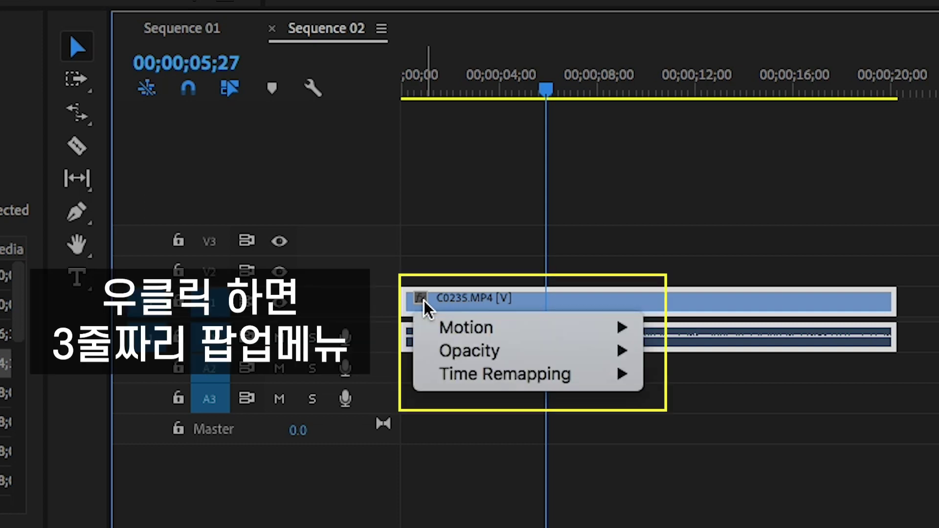
{"action": "mouse_move", "coordinate": [455, 325]}
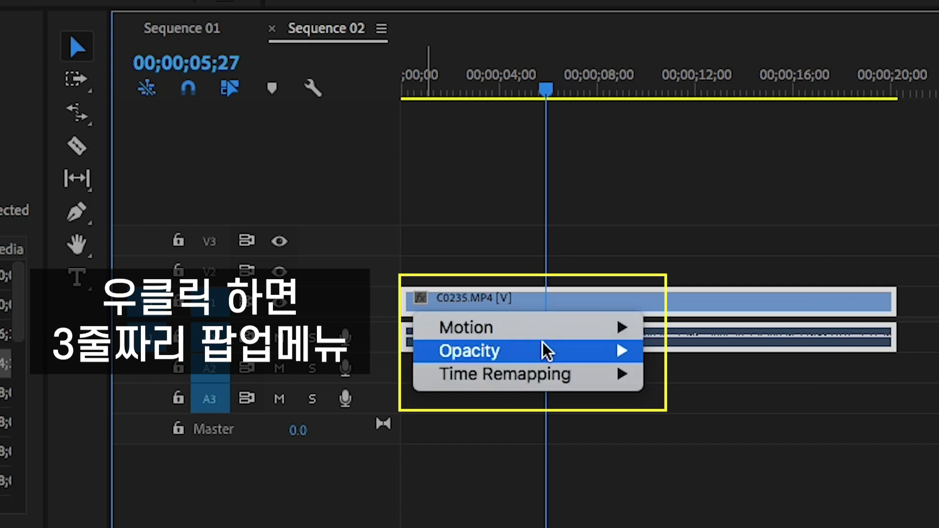
{"action": "mouse_move", "coordinate": [498, 384]}
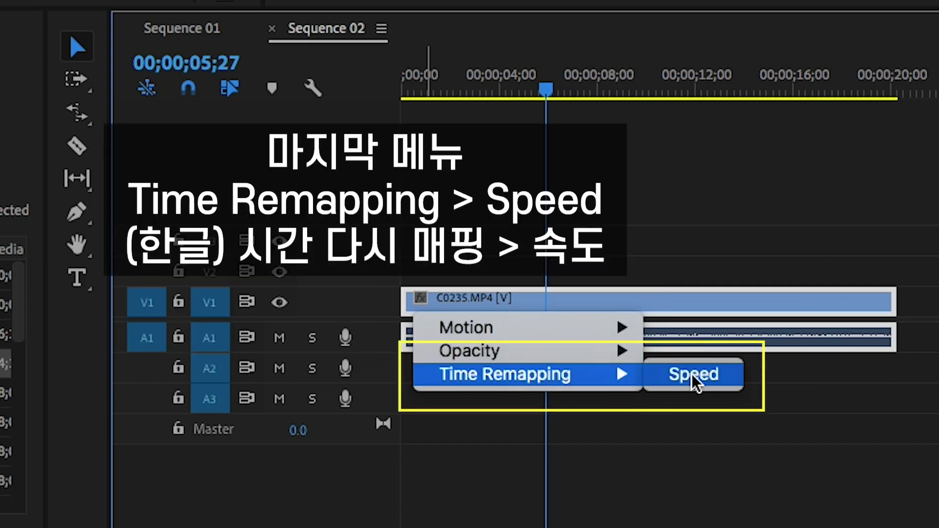
{"action": "left_click", "coordinate": [692, 374]}
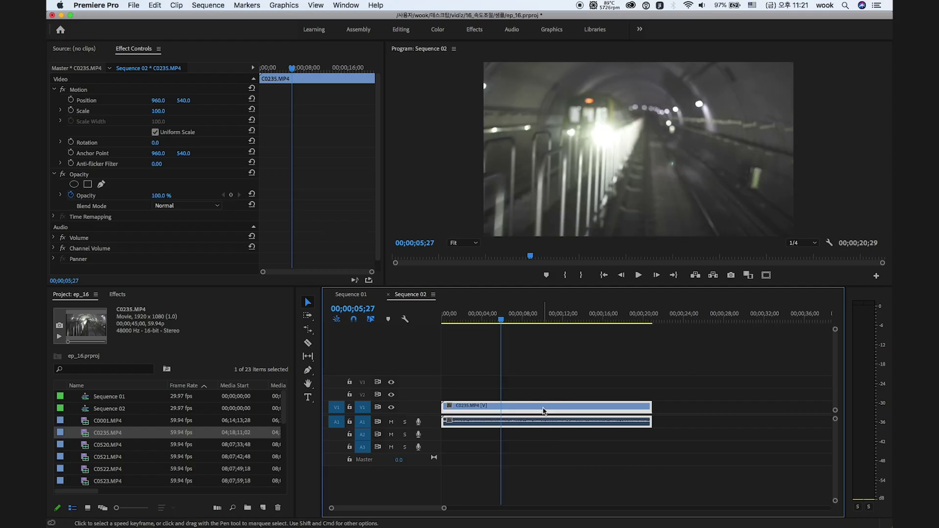
{"action": "right_click", "coordinate": [651, 304]}
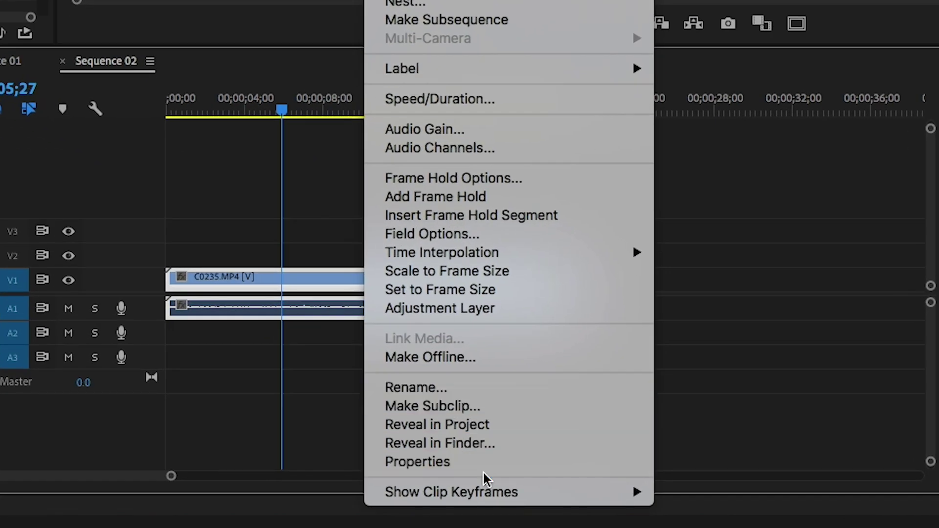
{"action": "mouse_move", "coordinate": [457, 495]}
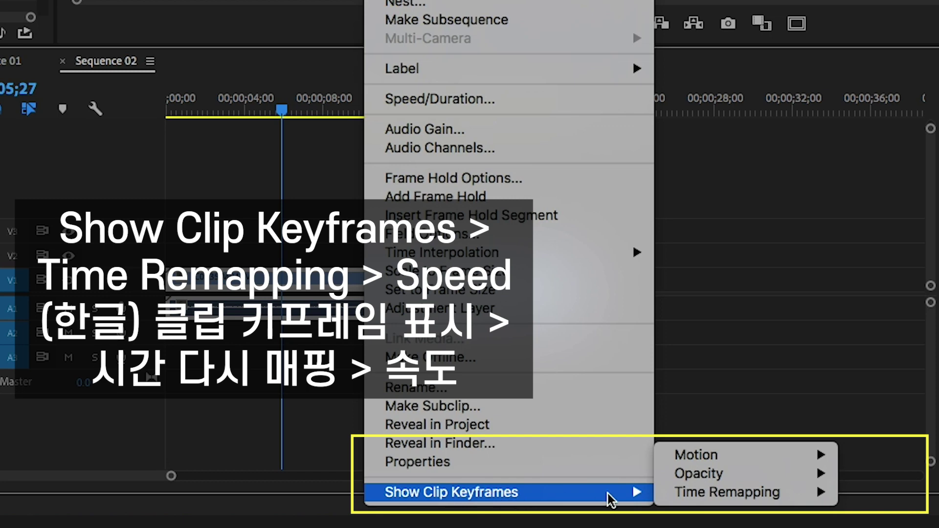
{"action": "mouse_move", "coordinate": [695, 496]}
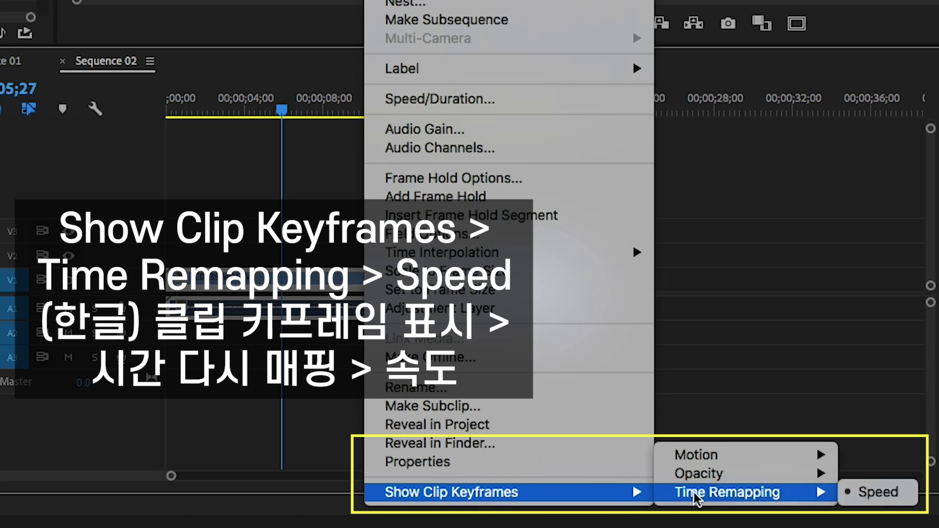
{"action": "left_click", "coordinate": [868, 493]}
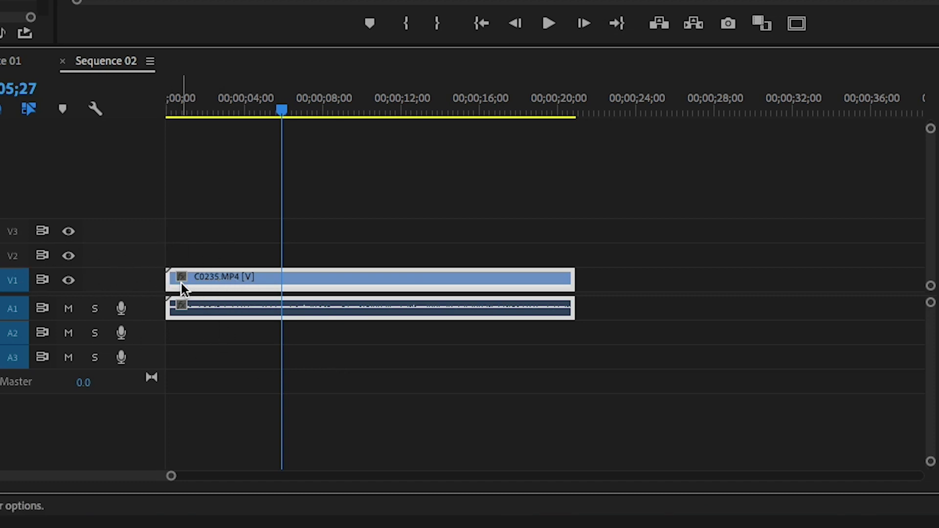
{"action": "double_click", "coordinate": [119, 284]}
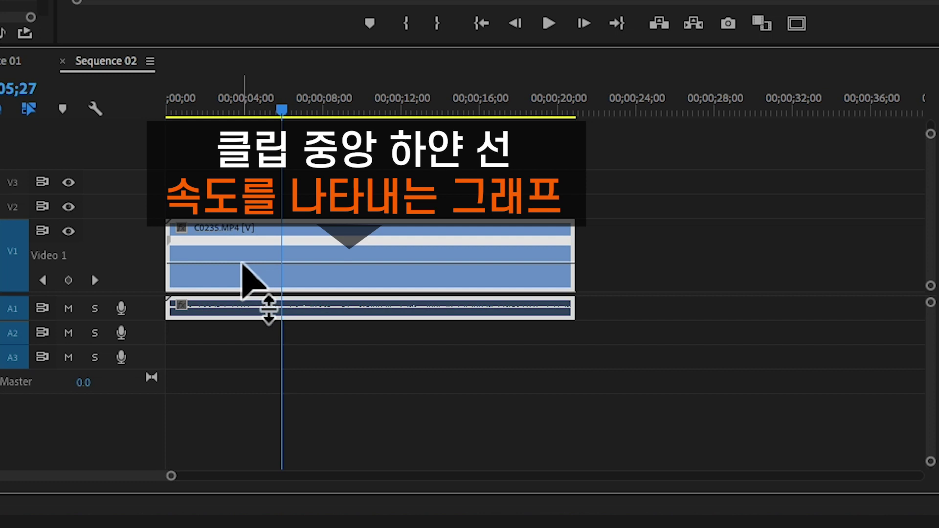
Try raising and lowering the speed line of the whole C0235.MP4 clip, playing the footage after each change.
{"action": "left_click_drag", "start_coordinate": [269, 311], "coordinate": [269, 299]}
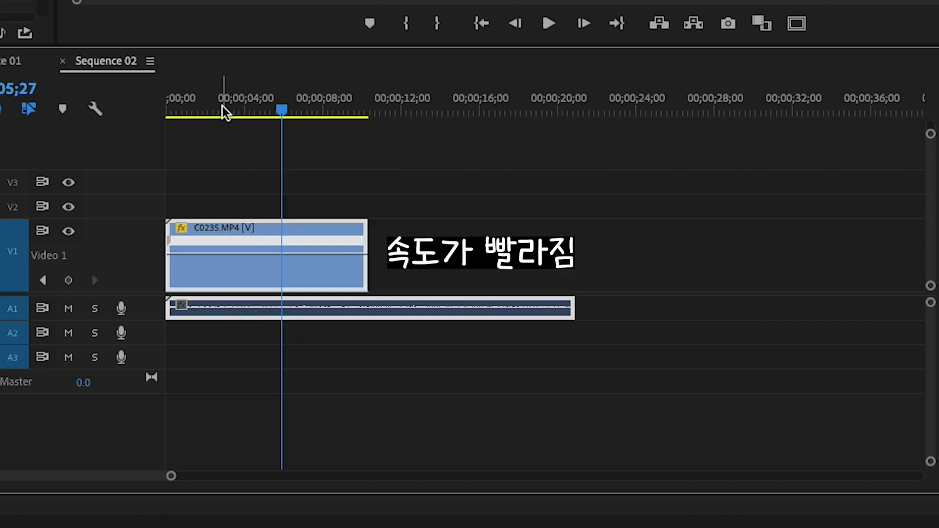
{"action": "key", "text": "space"}
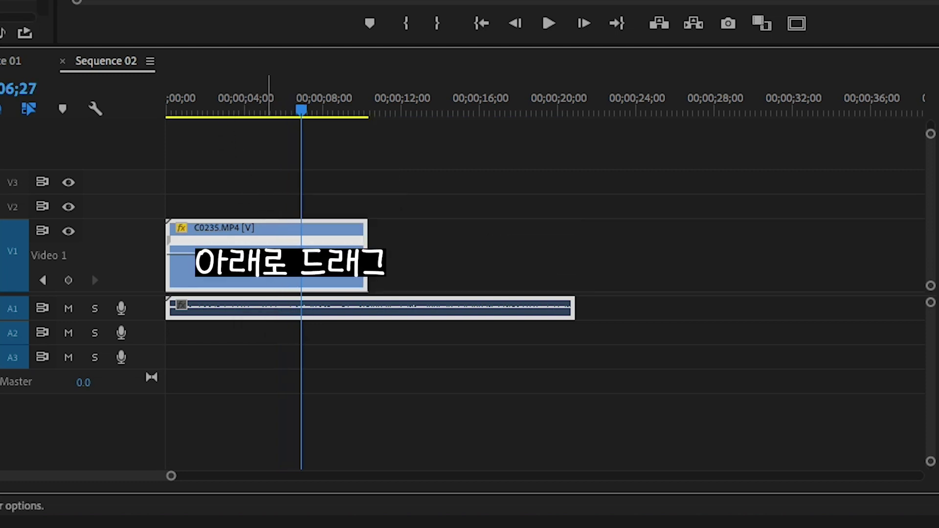
{"action": "left_click_drag", "start_coordinate": [293, 254], "coordinate": [294, 267]}
{"action": "key", "text": "space"}
{"action": "key", "text": "space"}
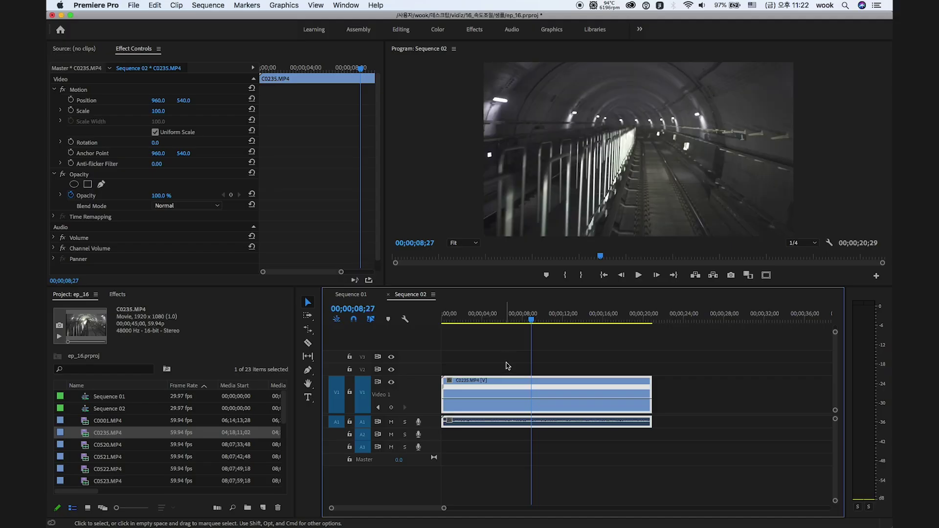
Add a speed keyframe to clip C0235.MP4 at about 00;00;05;28.
{"action": "left_click", "coordinate": [527, 441]}
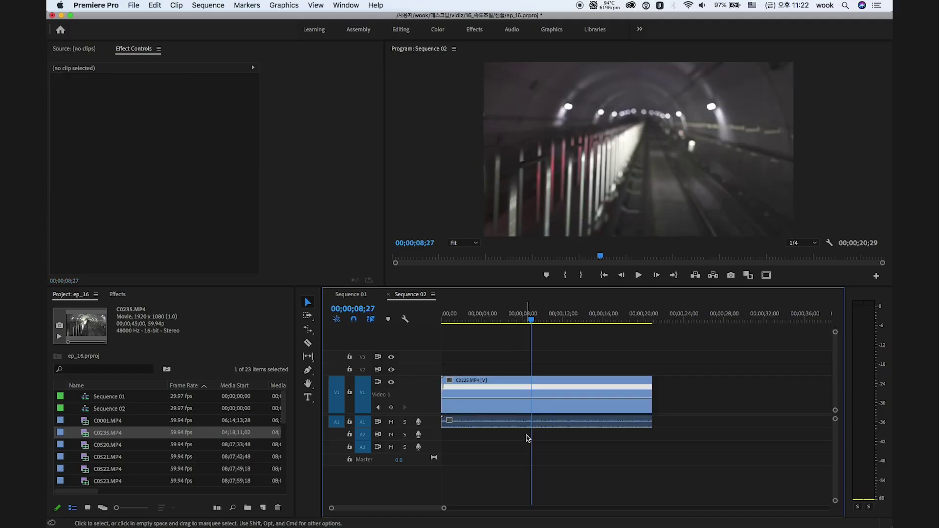
{"action": "mouse_move", "coordinate": [514, 322]}
{"action": "left_mouse_down"}
{"action": "mouse_move", "coordinate": [437, 325]}
{"action": "mouse_move", "coordinate": [504, 336]}
{"action": "left_mouse_up"}
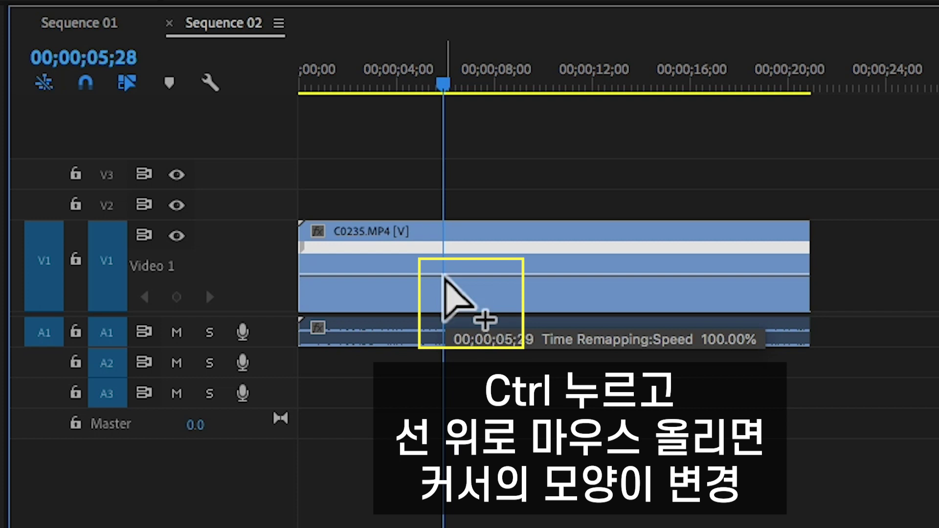
{"action": "left_click", "coordinate": [444, 276], "text": "ctrl"}
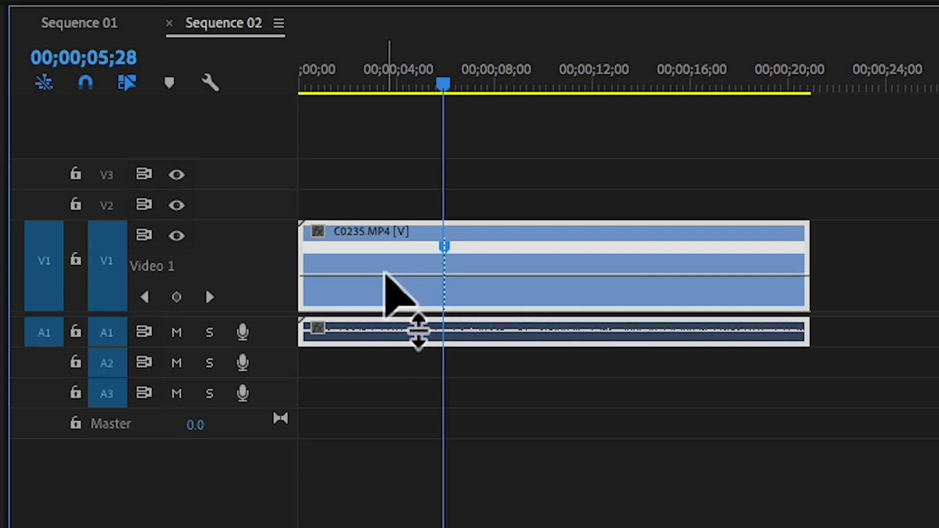
Speed up the section before the keyframe so it ends near 00;00;02;00, and slow the section after it to about 51%.
{"action": "left_click_drag", "start_coordinate": [386, 275], "coordinate": [386, 255]}
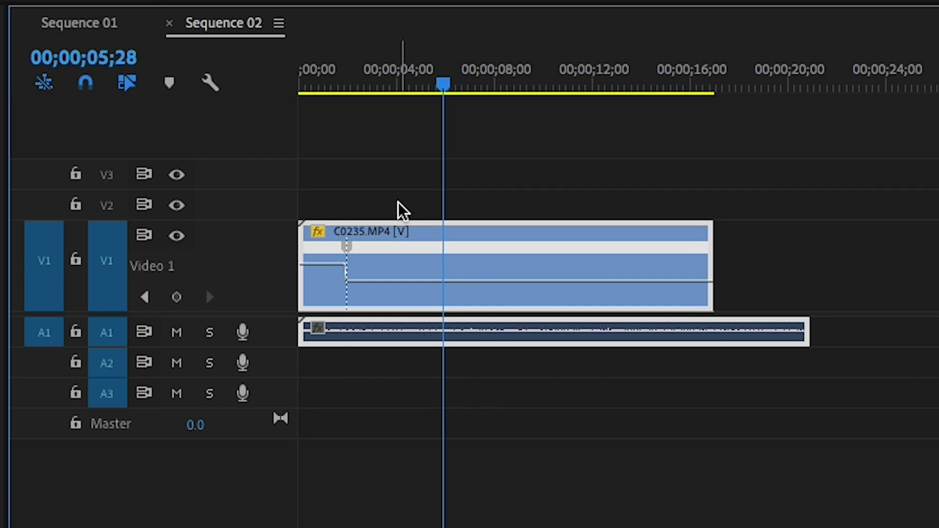
{"action": "left_click_drag", "start_coordinate": [527, 340], "coordinate": [527, 346]}
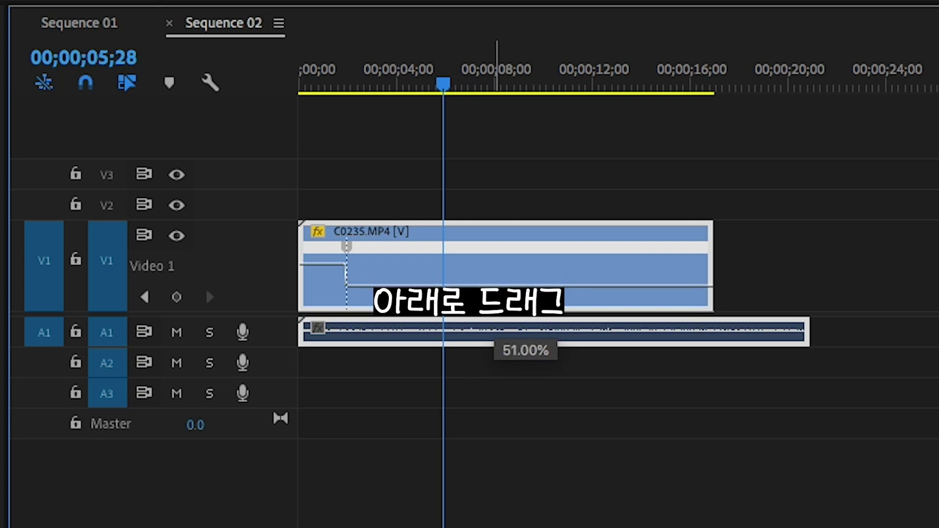
{"action": "left_click_drag", "start_coordinate": [527, 347], "coordinate": [527, 346]}
Delete only the linked audio of clip C0235.MP4 from track A1, keeping its video.
{"action": "left_click", "coordinate": [498, 415]}
{"action": "left_click", "coordinate": [456, 344], "text": "alt"}
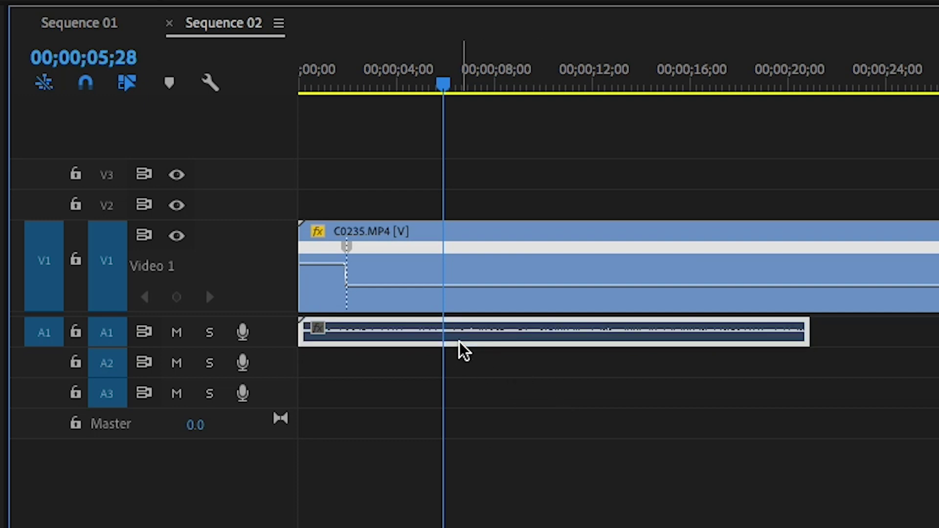
{"action": "key", "text": "Delete"}
Play the sequence from the beginning past the keyframe to review the speed change.
{"action": "key", "text": "Home"}
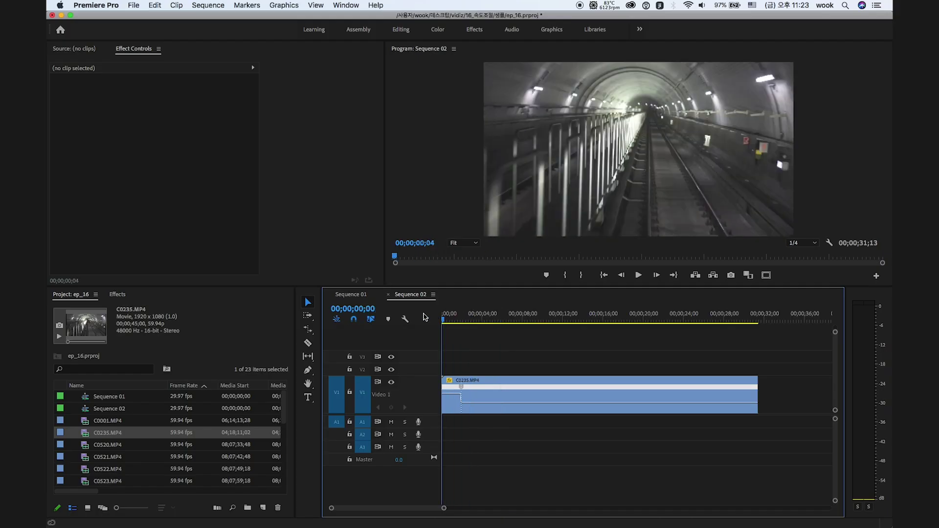
{"action": "key", "text": "space"}
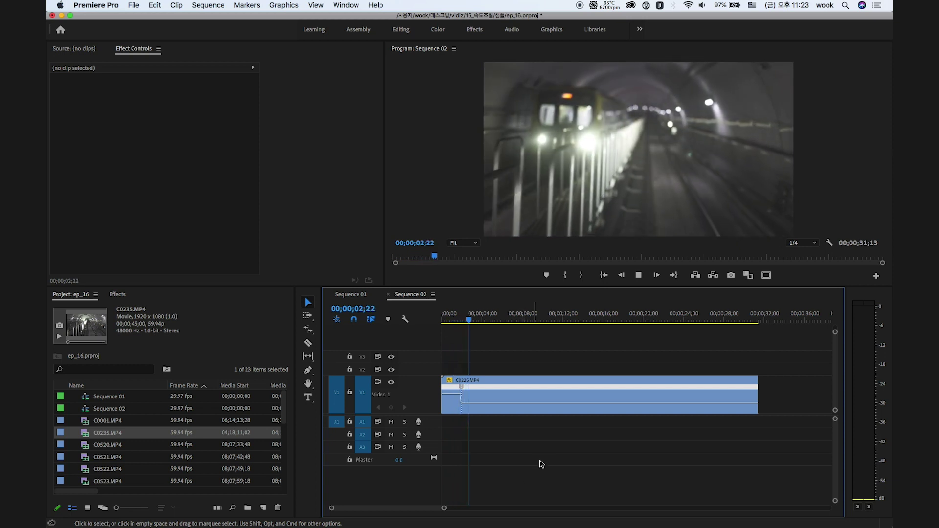
{"action": "key", "text": "space"}
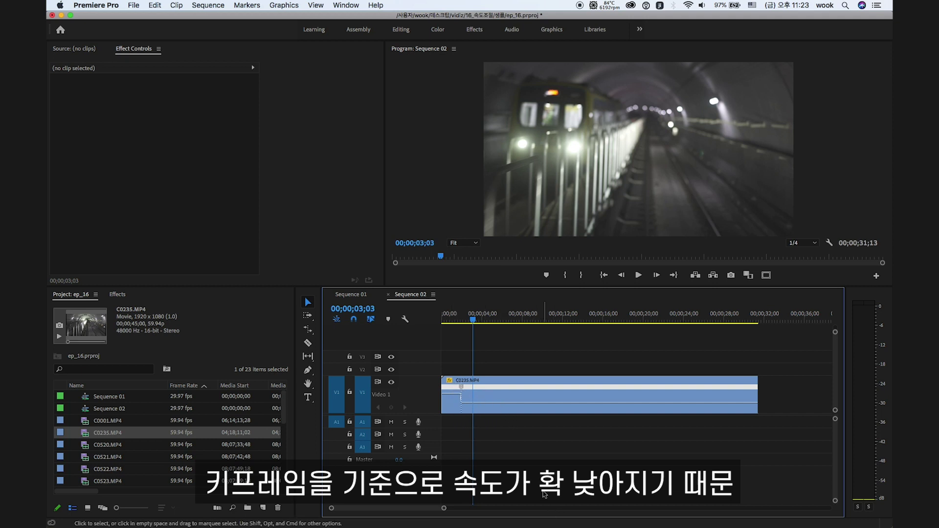
Split the speed keyframe on clip C0235.MP4 into a gradual ramp from about 00;00;01;22 to 00;00;02;05.
{"action": "left_click_drag", "start_coordinate": [473, 319], "coordinate": [457, 316]}
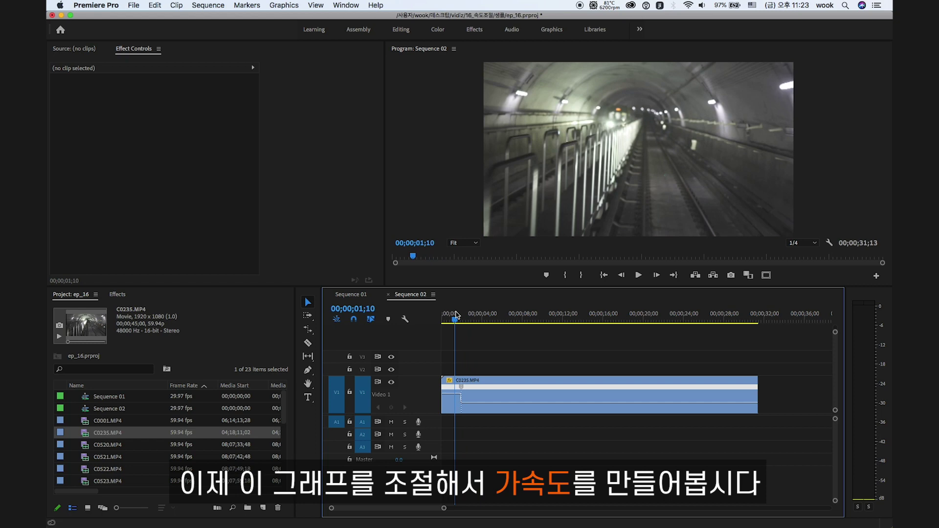
{"action": "key", "text": "="}
{"action": "key", "text": "="}
{"action": "key", "text": "="}
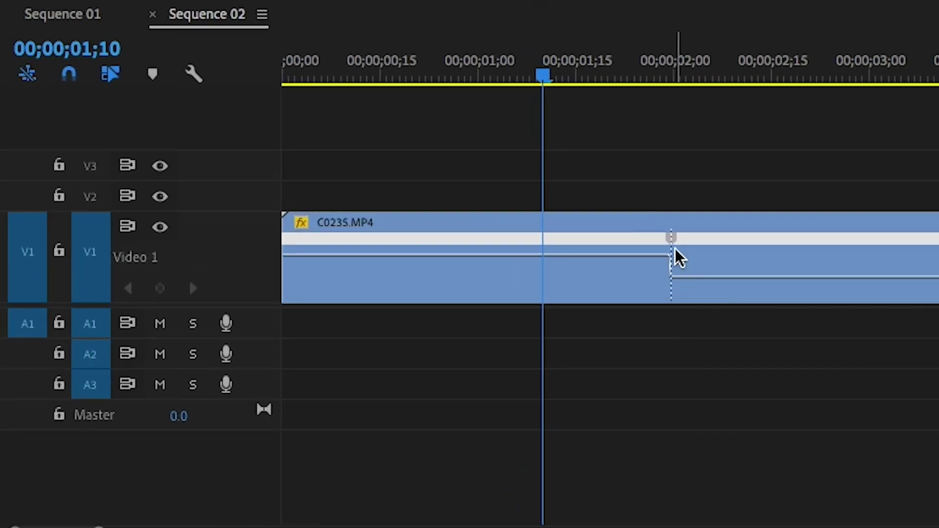
{"action": "left_click", "coordinate": [605, 382]}
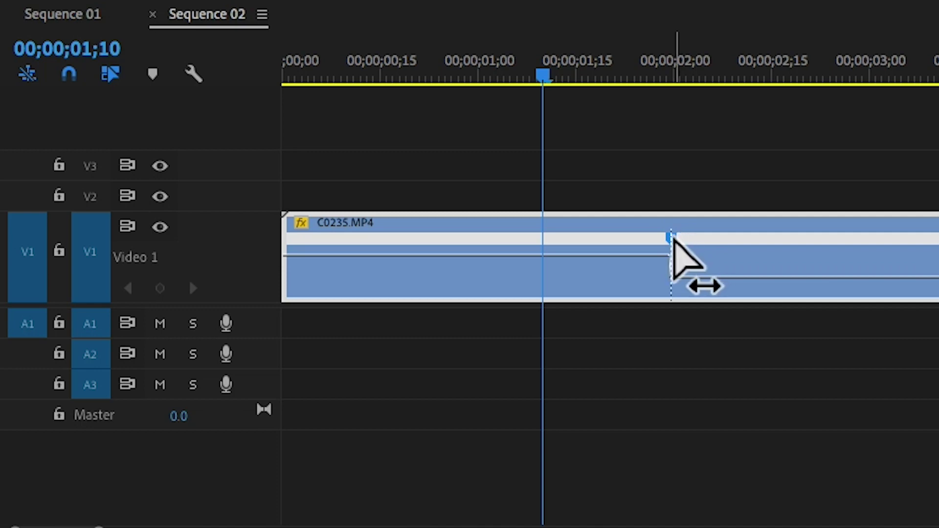
{"action": "mouse_move", "coordinate": [676, 240]}
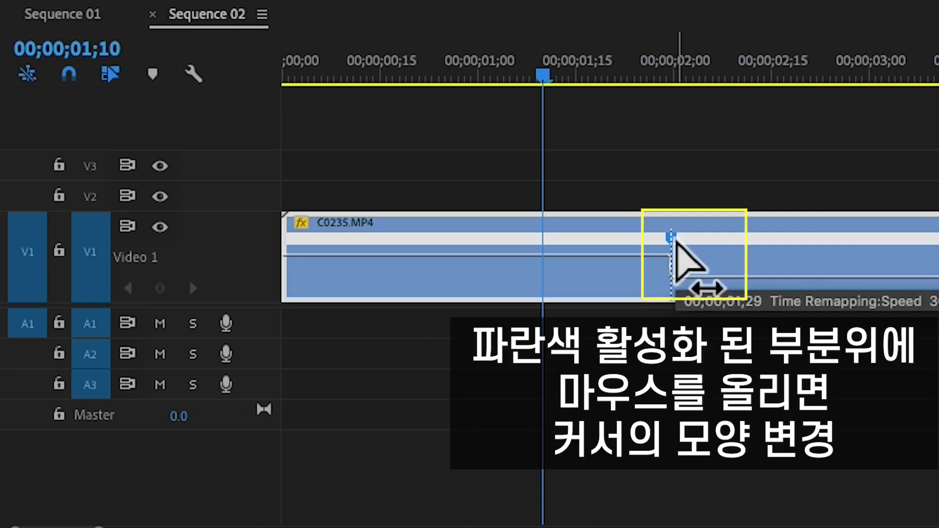
{"action": "left_click", "coordinate": [676, 74]}
{"action": "left_click_drag", "start_coordinate": [665, 244], "coordinate": [611, 255]}
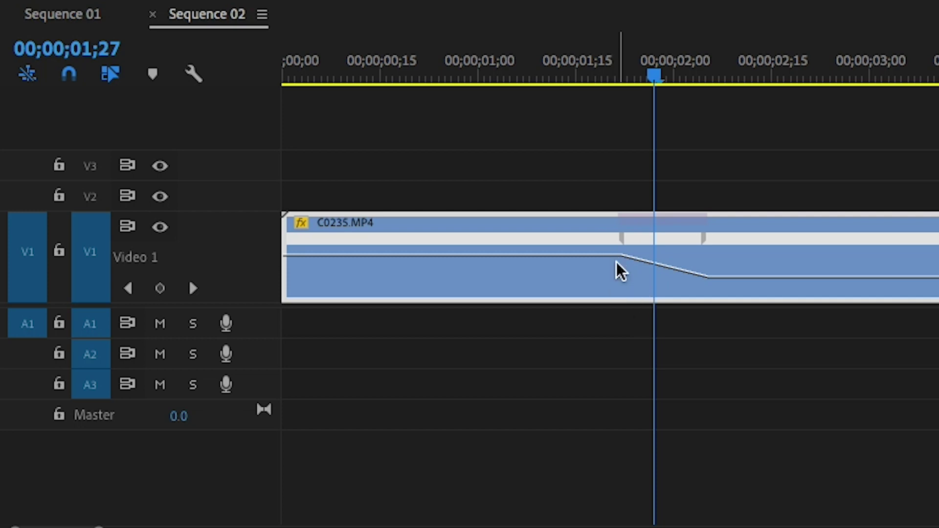
Bend the speed ramp of clip C0235.MP4 into a smooth curve with the handle at its centre.
{"action": "left_click", "coordinate": [619, 248]}
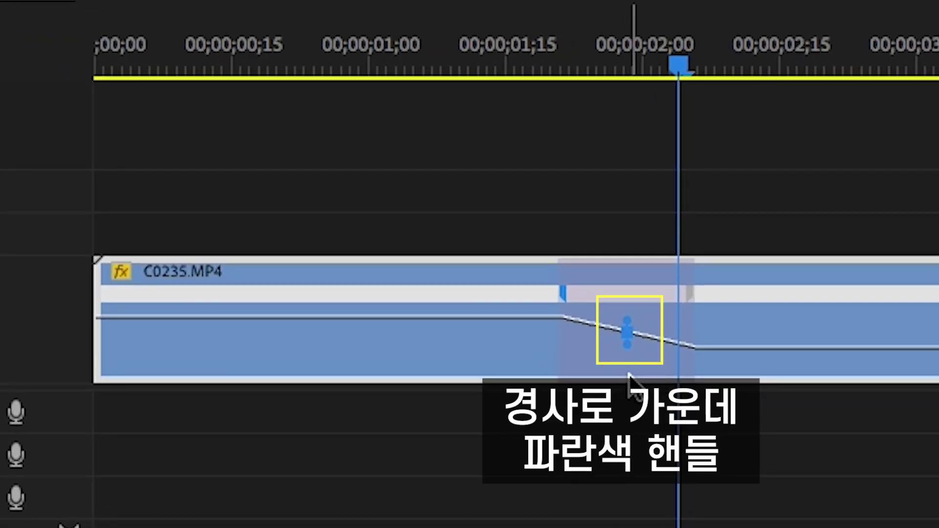
{"action": "left_click", "coordinate": [626, 350]}
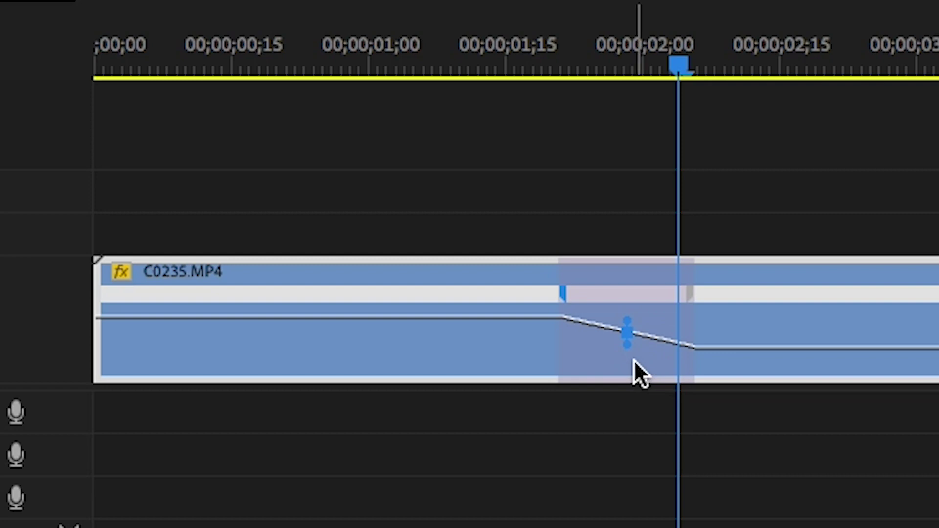
{"action": "left_click_drag", "start_coordinate": [631, 315], "coordinate": [432, 383]}
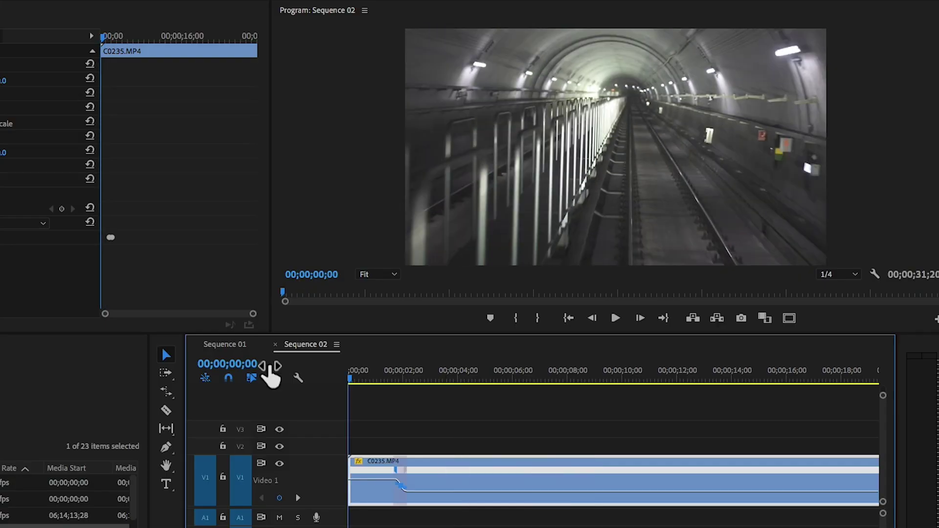
Play Sequence 02 from the beginning past the speed ramp to review the smoothed transition.
{"action": "key", "text": "space"}
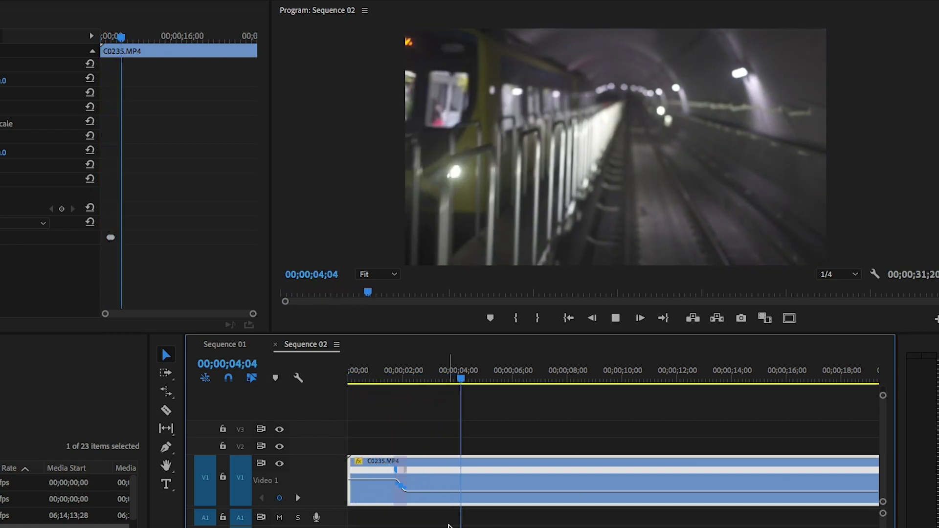
{"action": "key", "text": "space"}
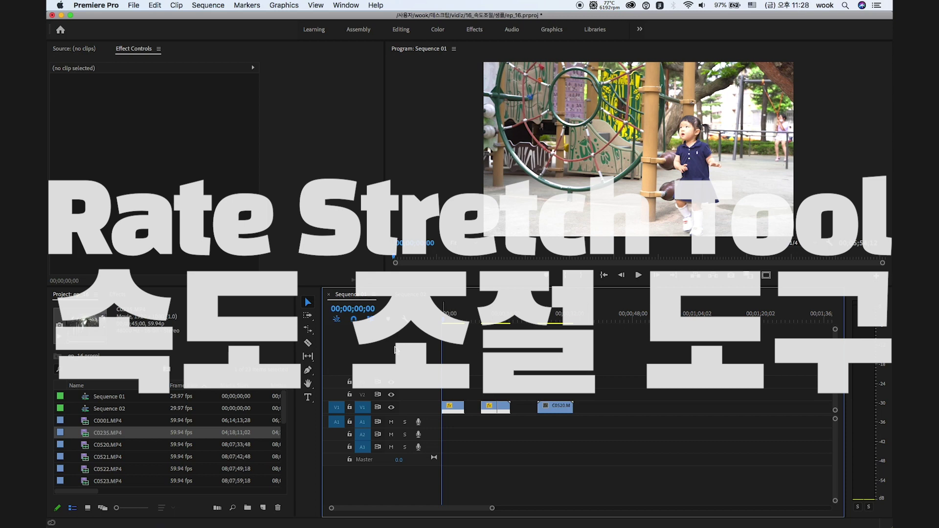
Choose the Rate Stretch tool in Sequence 01 and put the playhead at 00;00;26;13 over clip C0520.MP4.
{"action": "key", "text": "r"}
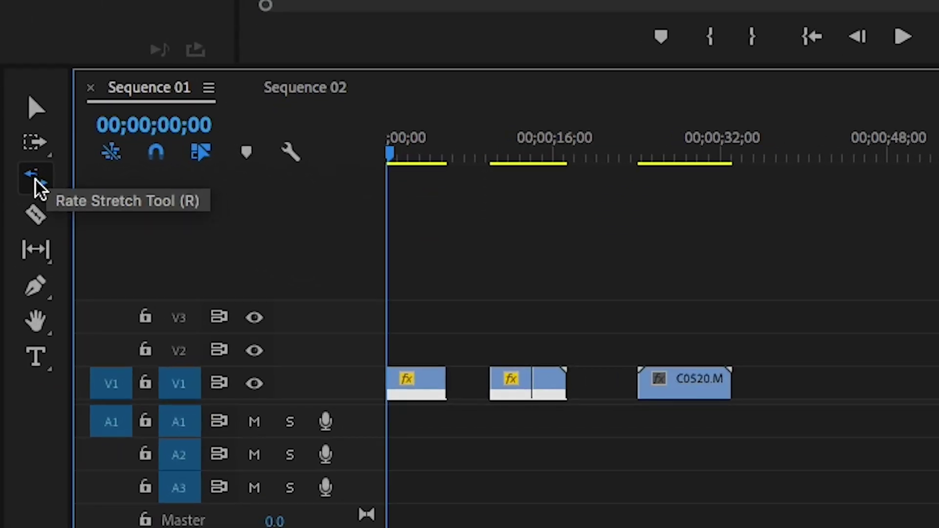
{"action": "left_click", "coordinate": [309, 332]}
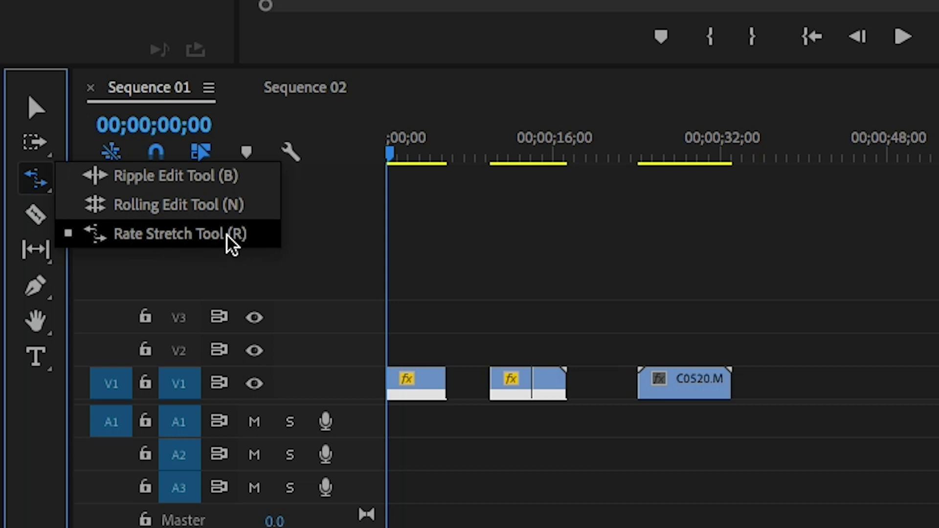
{"action": "left_click", "coordinate": [177, 230]}
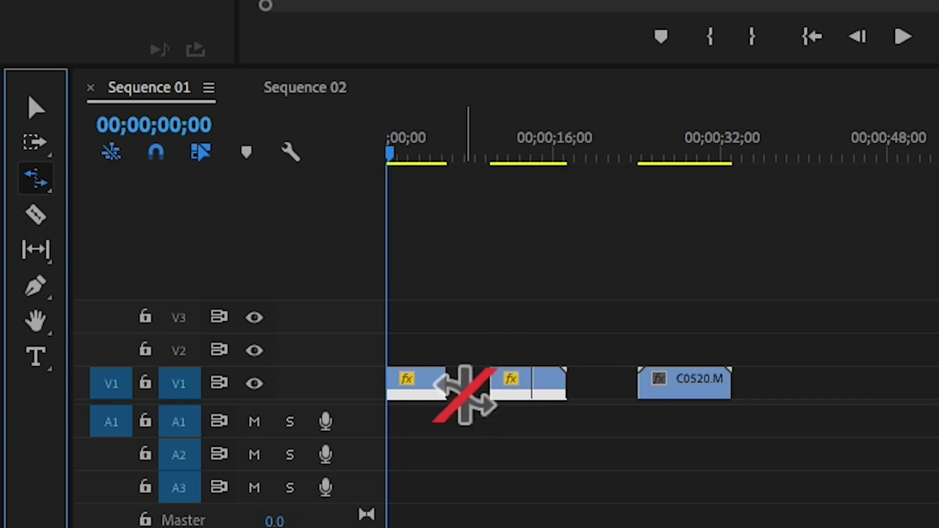
{"action": "mouse_move", "coordinate": [659, 159]}
{"action": "left_mouse_down"}
{"action": "mouse_move", "coordinate": [698, 160]}
{"action": "mouse_move", "coordinate": [672, 168]}
{"action": "left_mouse_up"}
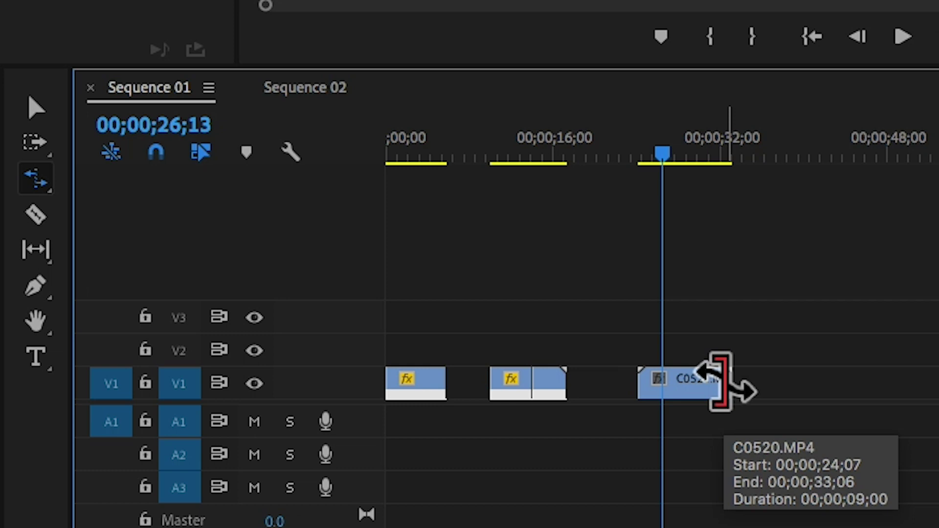
Move clip C0520.MP4 to track V2 so it starts where clip C0536.MP4 ends.
{"action": "key", "text": "v"}
{"action": "left_click_drag", "start_coordinate": [703, 378], "coordinate": [532, 338]}
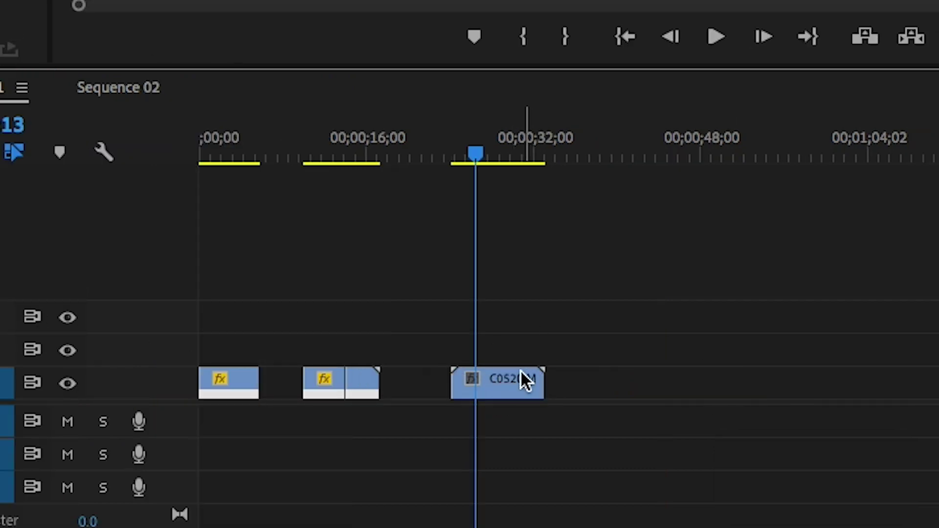
{"action": "left_click_drag", "start_coordinate": [345, 338], "coordinate": [325, 342]}
{"action": "left_click", "coordinate": [284, 144]}
{"action": "key", "text": "equal"}
{"action": "key", "text": "equal"}
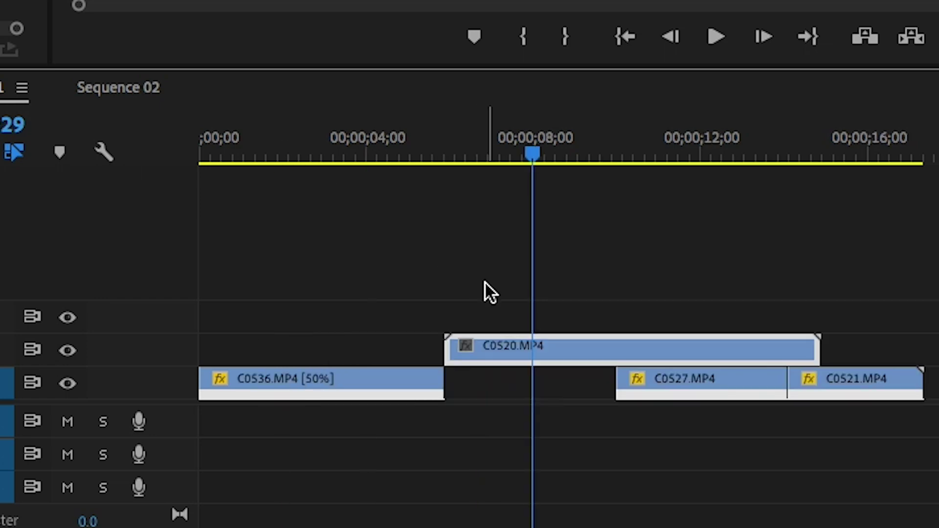
Shorten clip C0520.MP4 with Rate Stretch so it ends where clip C0527.MP4 begins.
{"action": "key", "text": "r"}
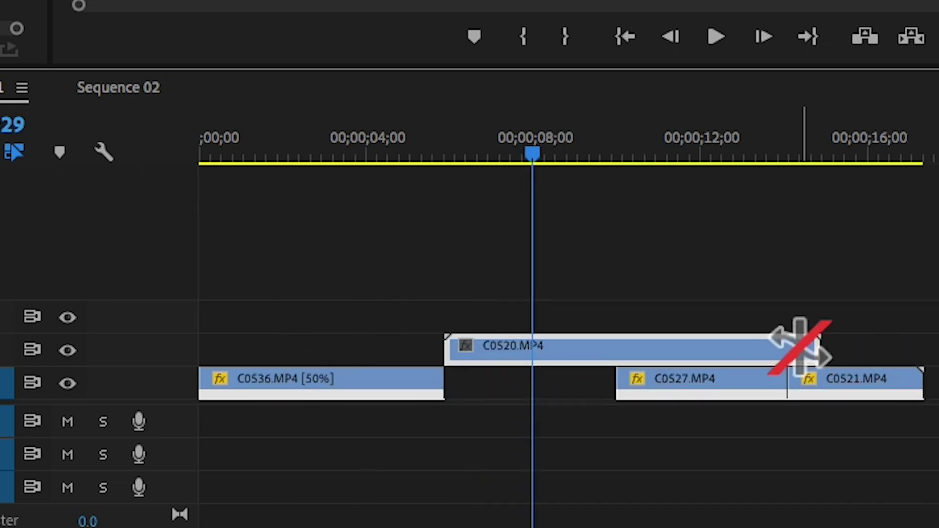
{"action": "left_click_drag", "start_coordinate": [808, 348], "coordinate": [609, 339]}
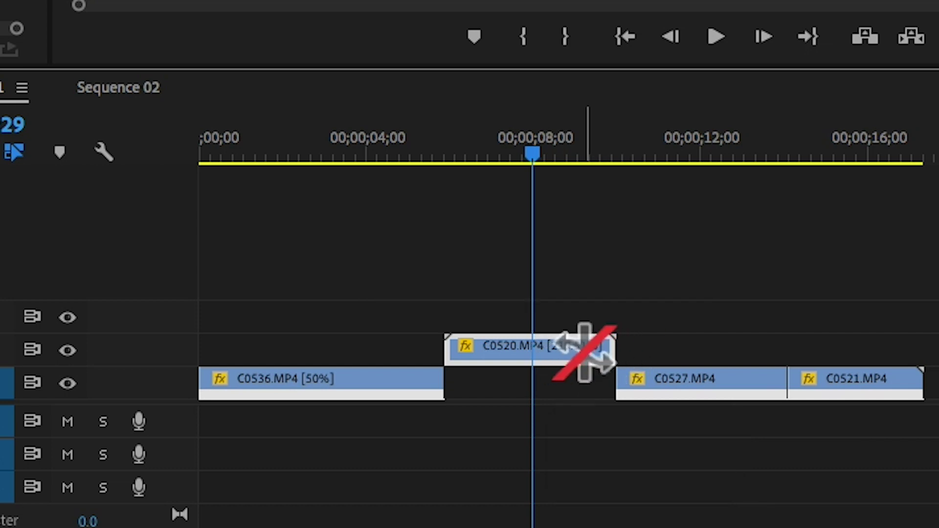
Rate-stretch the shortened clip C0520.MP4 on V2 out to the start of C0527.MP4, and place the playhead just past its end.
{"action": "key", "text": "minus"}
{"action": "key", "text": "minus"}
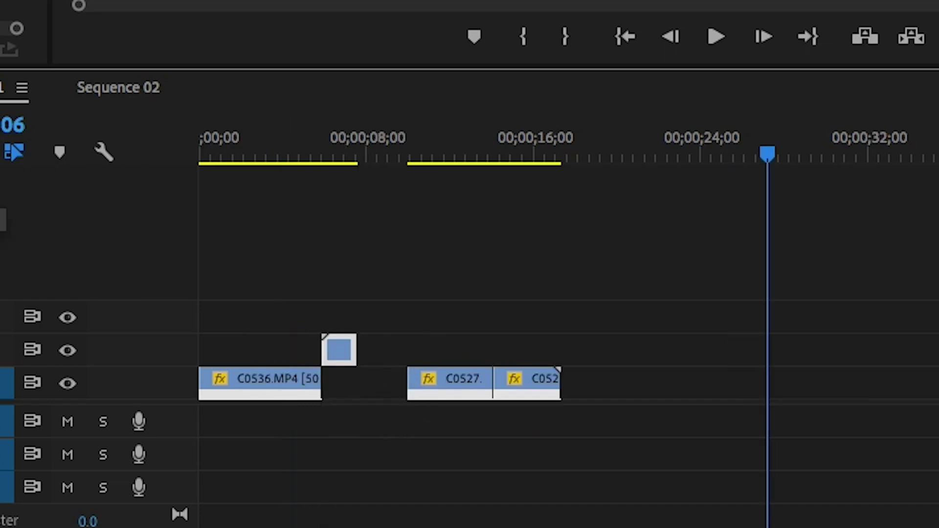
{"action": "left_click_drag", "start_coordinate": [355, 342], "coordinate": [404, 343]}
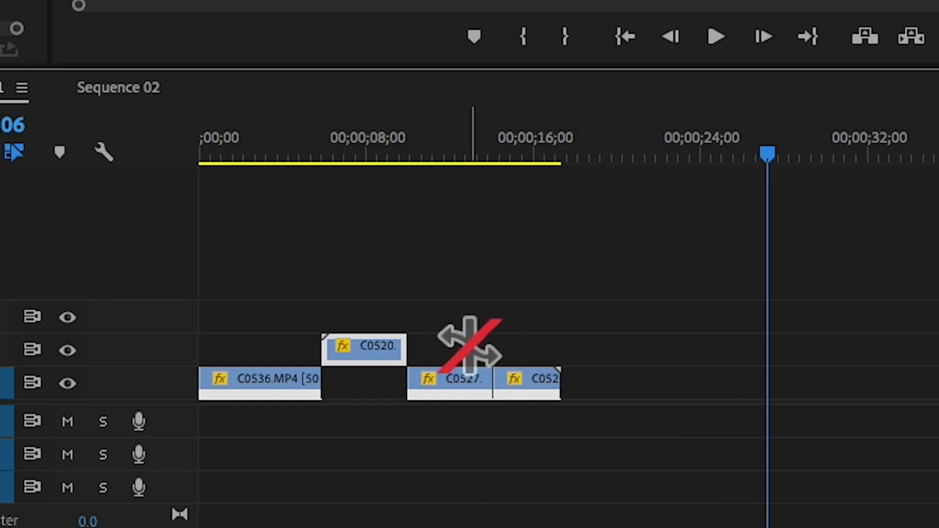
{"action": "left_click_drag", "start_coordinate": [280, 157], "coordinate": [416, 159]}
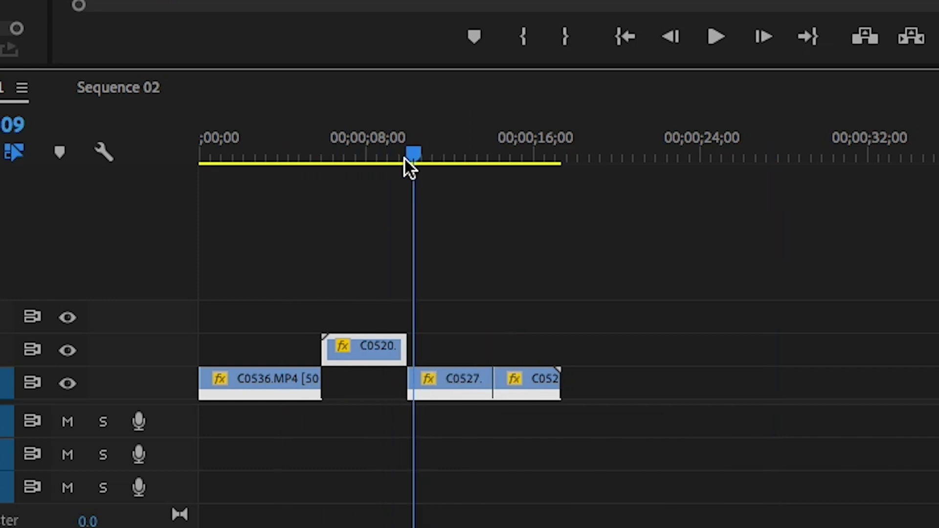